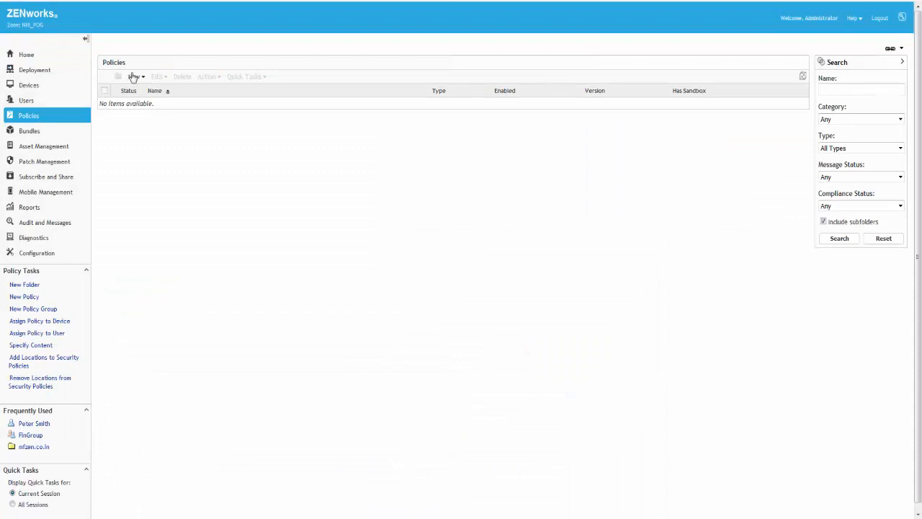
# Create a new Mobile policy for iOS of type iOS Intune App Protection Policy, named "Intune App Protection"
pyautogui.click(134, 76)
pyautogui.click(139, 98)
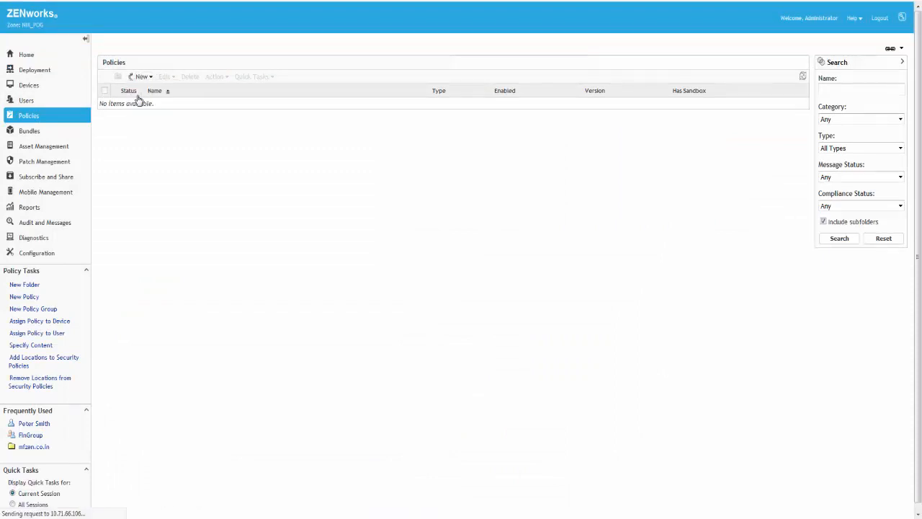
pyautogui.click(114, 144)
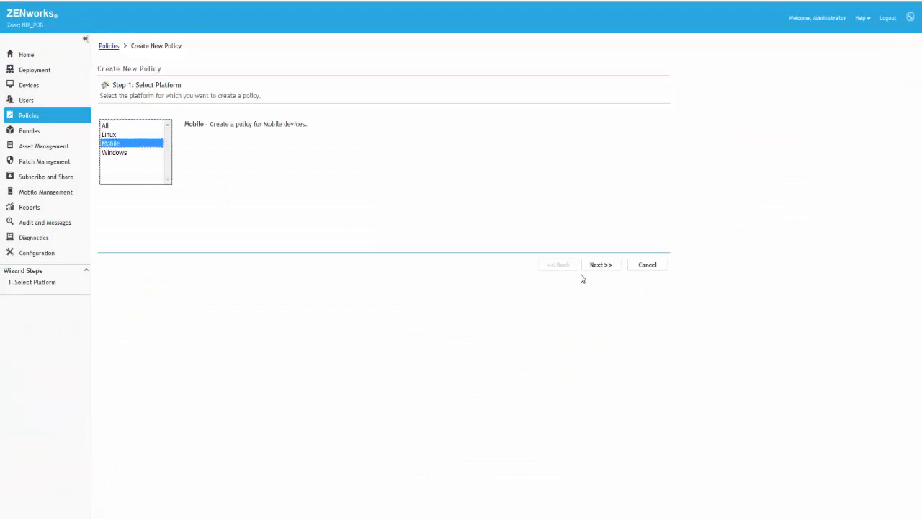
pyautogui.click(592, 266)
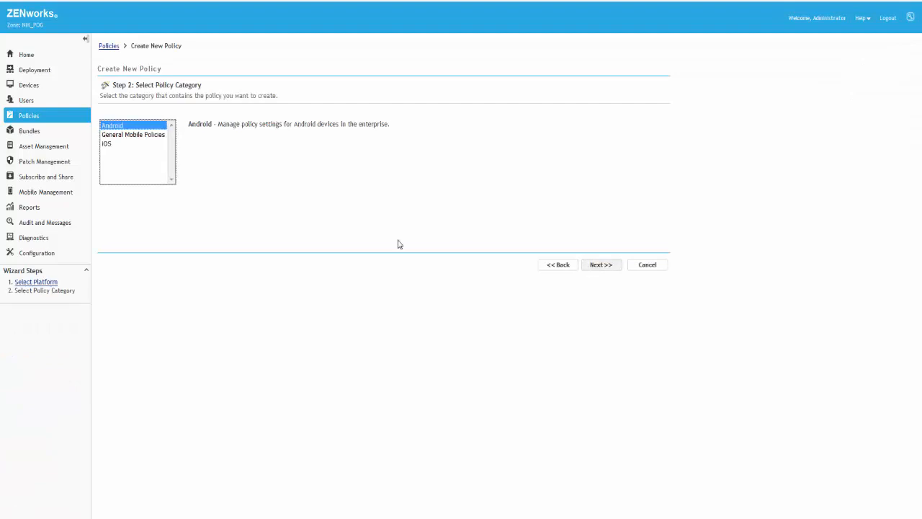
pyautogui.click(108, 144)
pyautogui.click(600, 266)
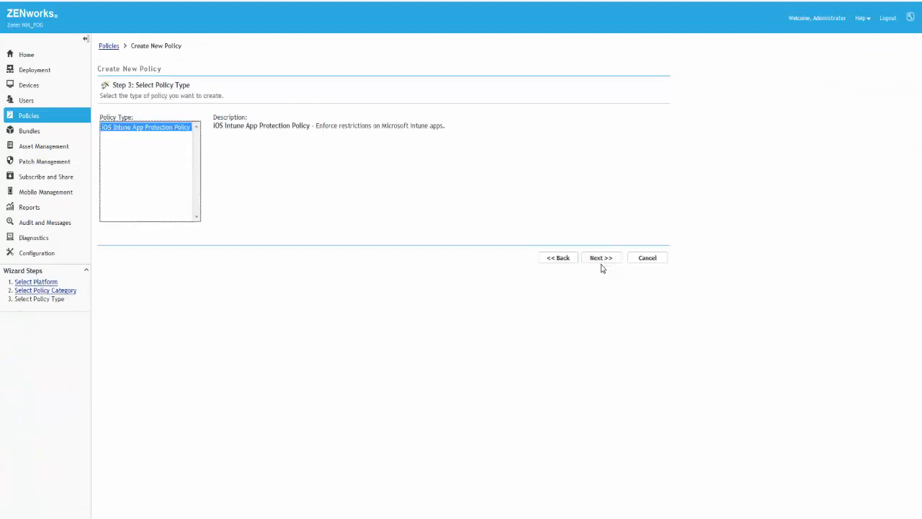
pyautogui.click(611, 262)
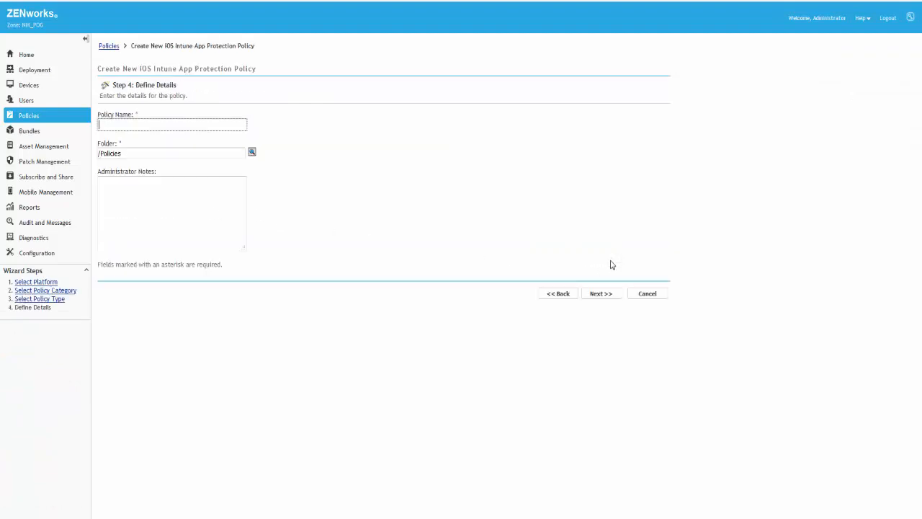
pyautogui.write('Intune App Protection')
pyautogui.click(598, 294)
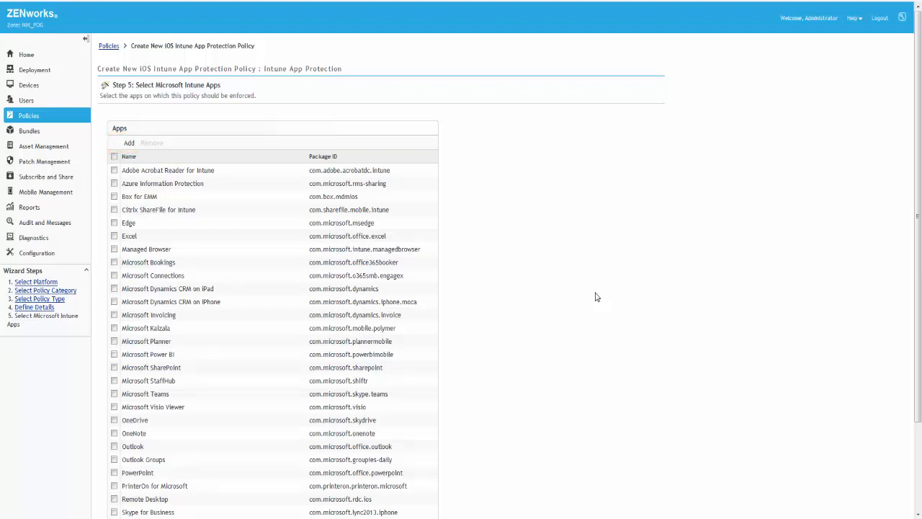
# Choose Excel, OneNote and Word as the Microsoft Intune apps on which the policy is enforced
pyautogui.click(114, 236)
pyautogui.scroll(-3, 113, 288)
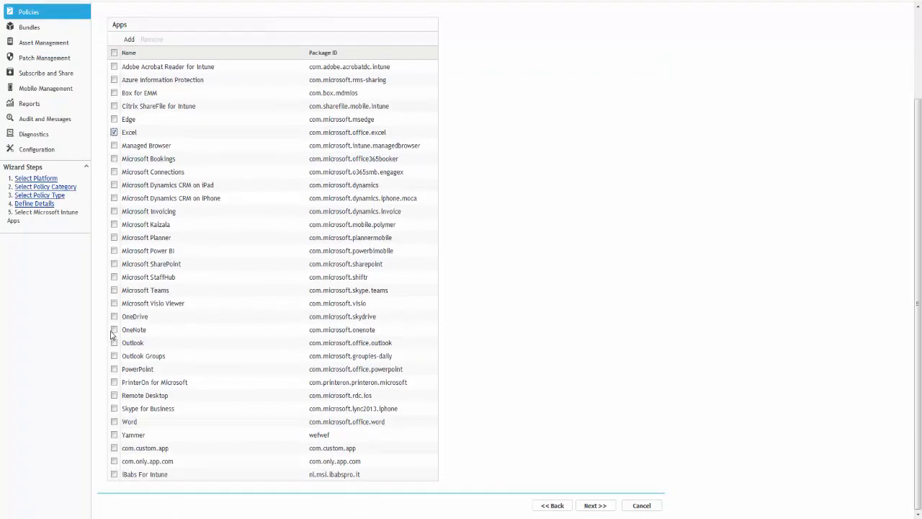
pyautogui.click(114, 329)
pyautogui.click(114, 422)
pyautogui.click(594, 505)
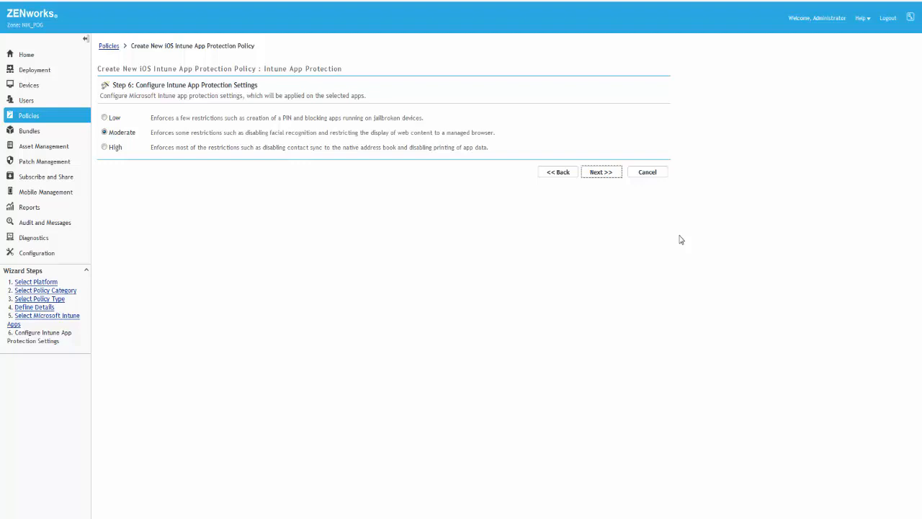
# Set the protection level to High and finish creating the policy with the option to define additional properties
pyautogui.click(105, 147)
pyautogui.click(605, 173)
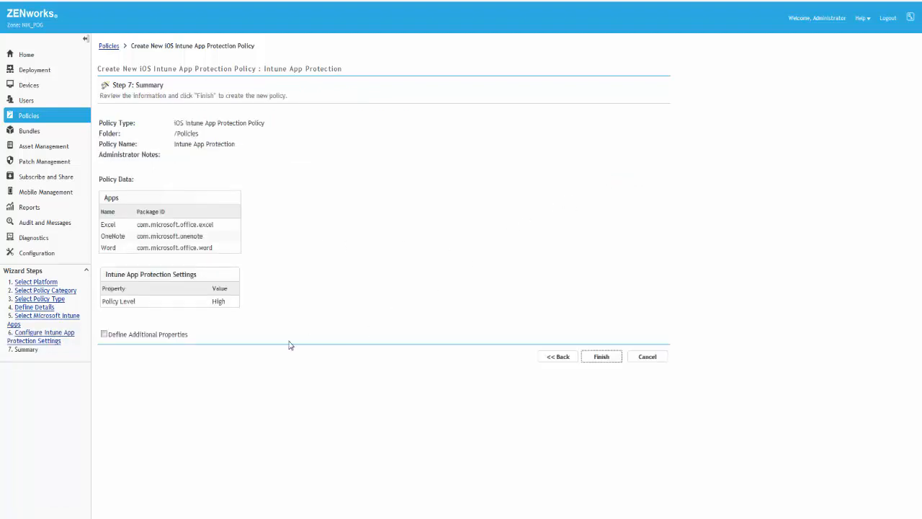
pyautogui.click(104, 334)
pyautogui.click(608, 357)
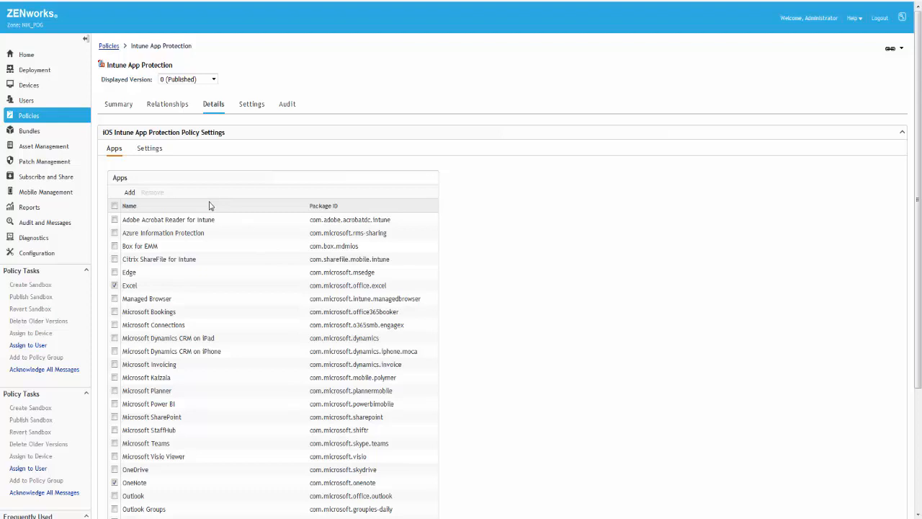
# Examine the policy's Data Relocation settings, including Prevent "Save As", and view the Intune app protection policies in Microsoft Azure
pyautogui.click(150, 148)
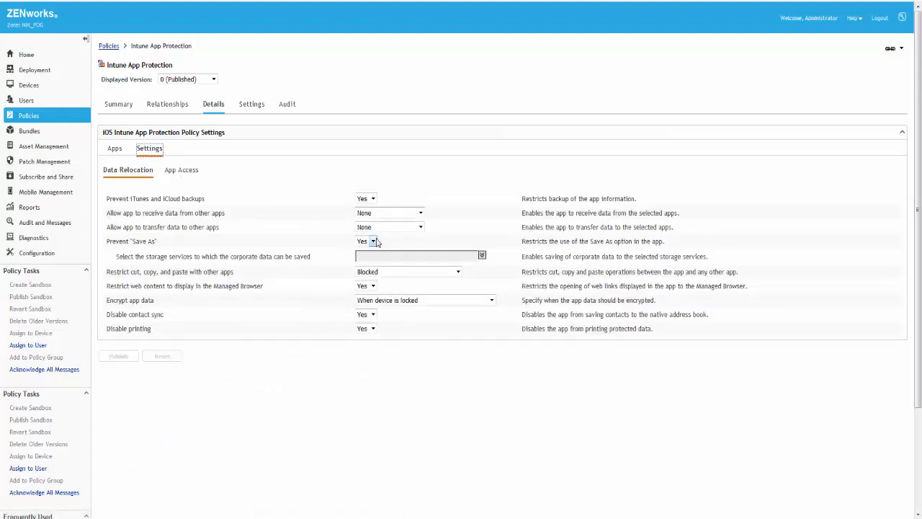
pyautogui.click(372, 241)
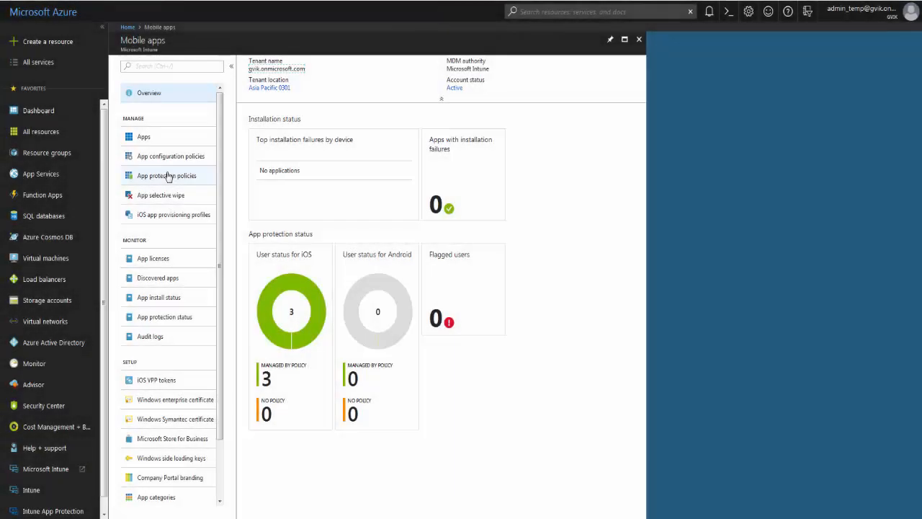
pyautogui.click(168, 176)
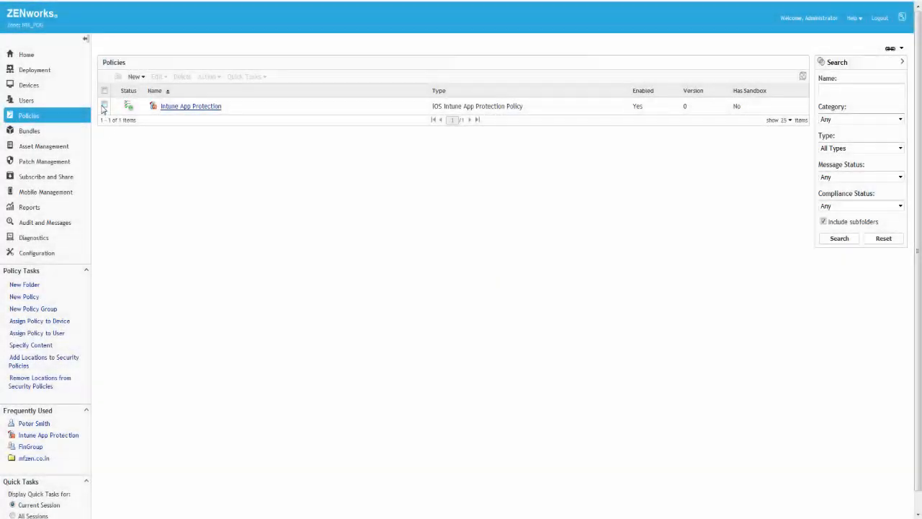
# Back in ZENworks, assign the Intune App Protection policy to the FinGroup user group from the mfzen.co.in user source
pyautogui.click(104, 106)
pyautogui.click(206, 78)
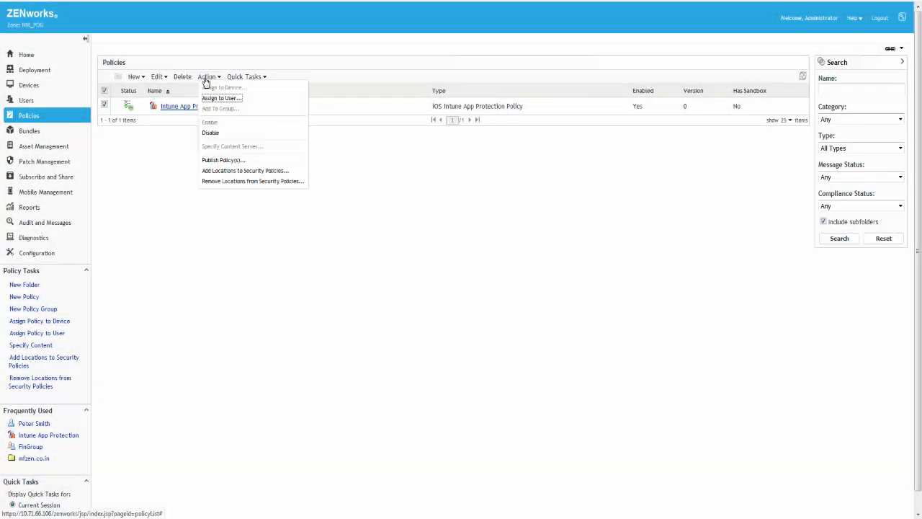
pyautogui.click(216, 98)
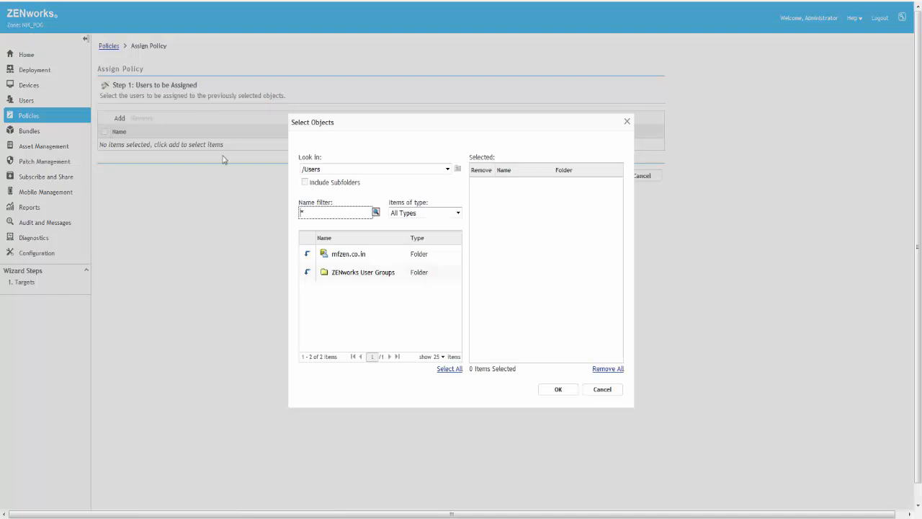
pyautogui.click(306, 253)
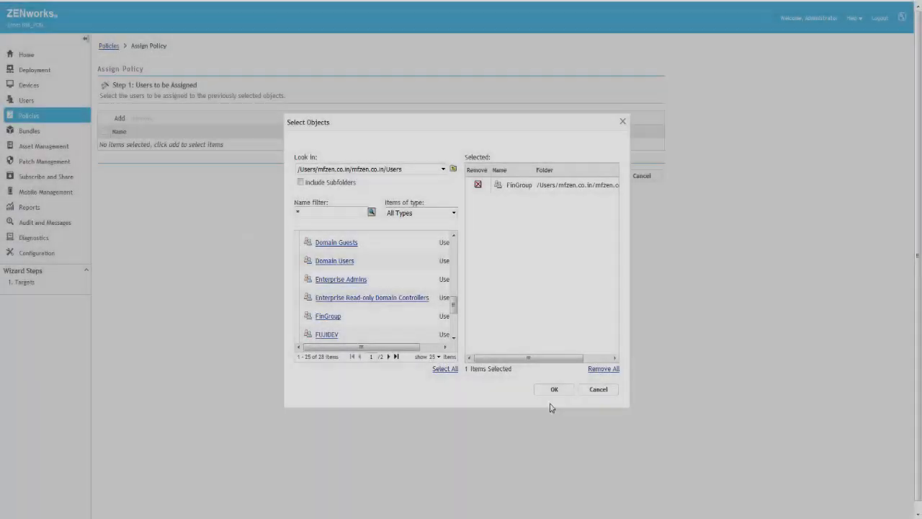
pyautogui.click(553, 390)
pyautogui.click(605, 181)
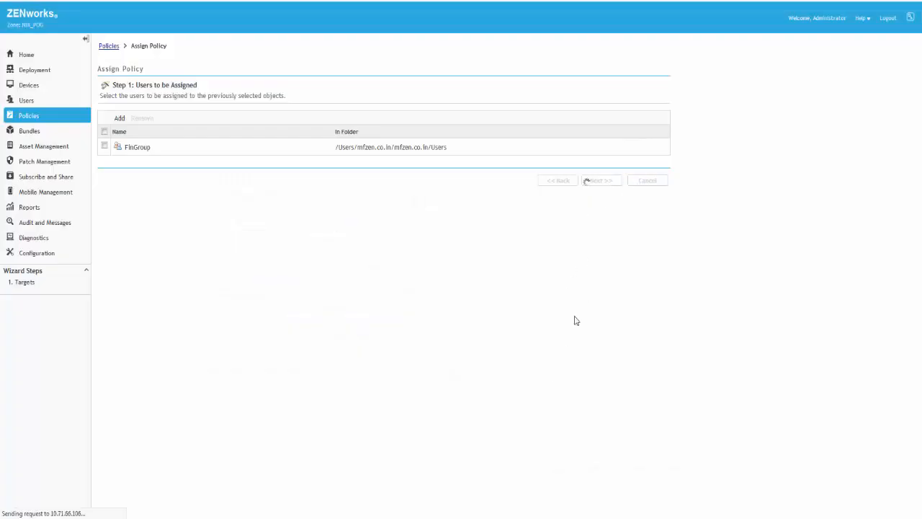
pyautogui.click(601, 184)
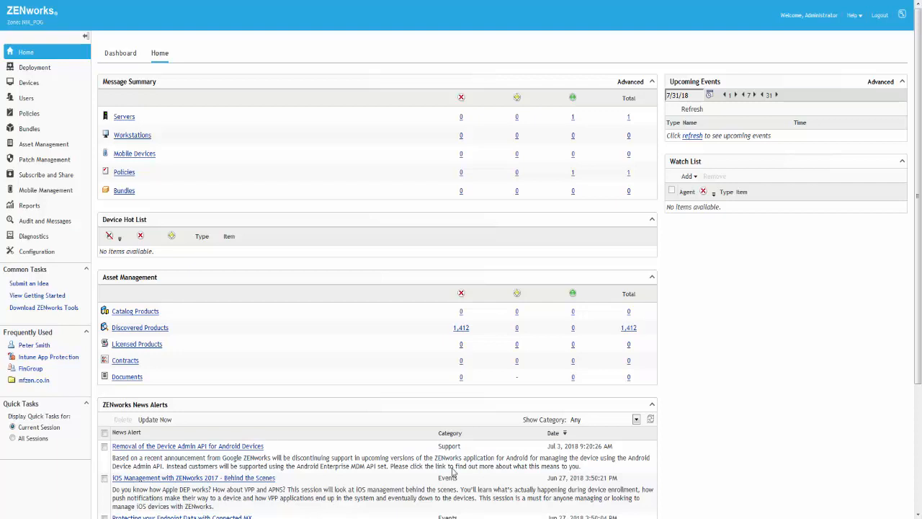
# Open the target user's details in the mfzen.co.in user source and list the user's devices under Intune App Protection
pyautogui.click(29, 103)
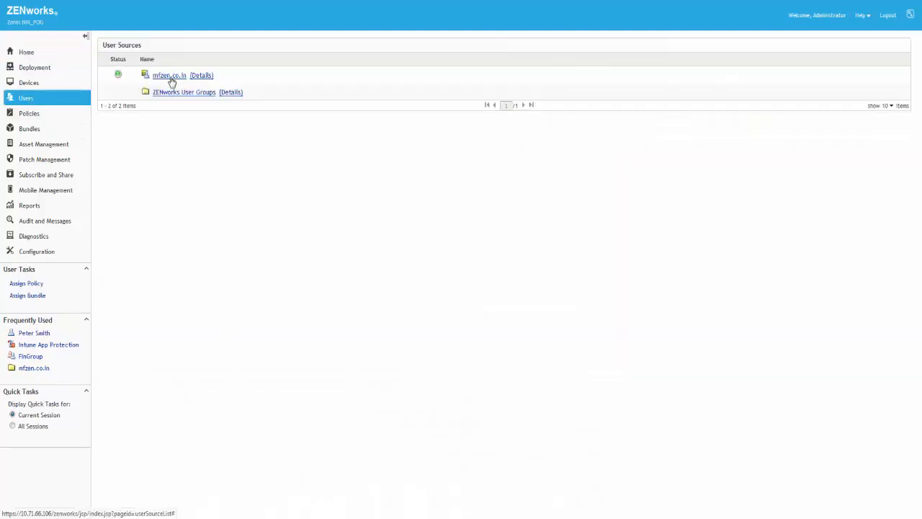
pyautogui.click(170, 79)
pyautogui.click(145, 112)
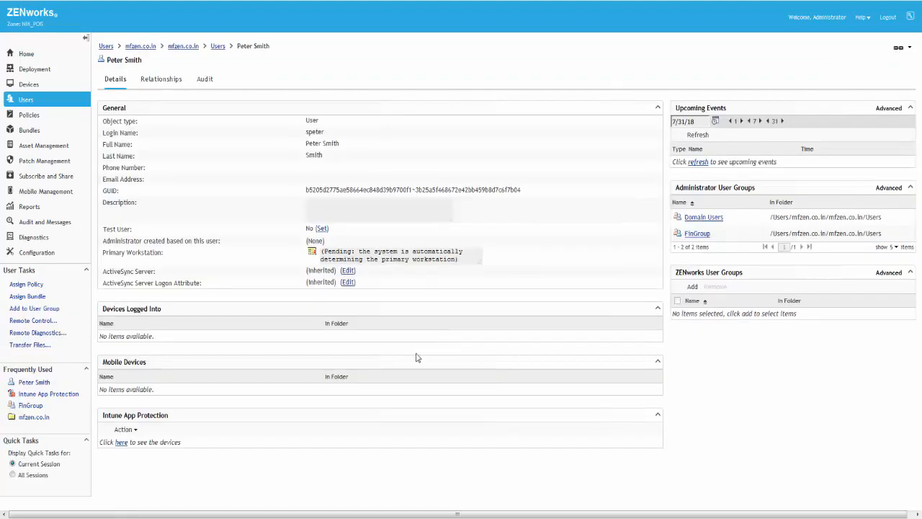
pyautogui.click(119, 442)
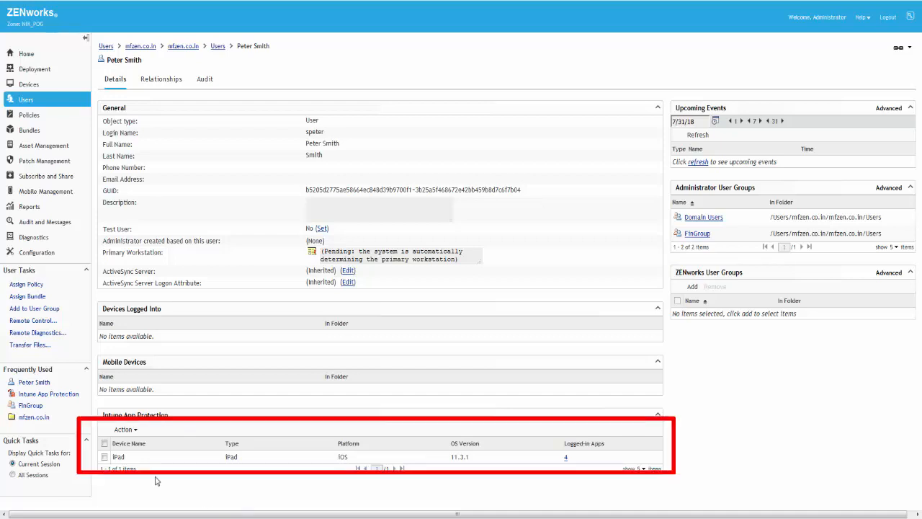
# Wipe the Intune app data from the user's iPad and open the device's logged-in apps to check their status
pyautogui.click(104, 457)
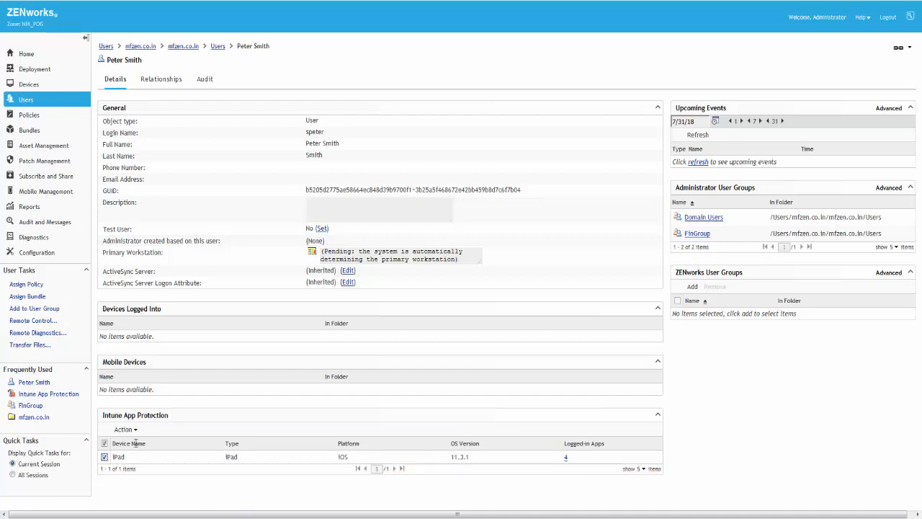
pyautogui.click(124, 429)
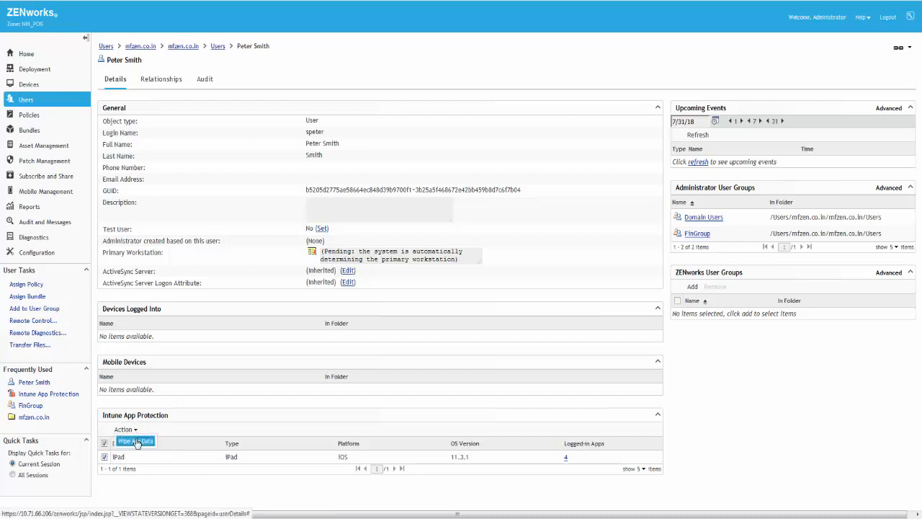
pyautogui.click(136, 440)
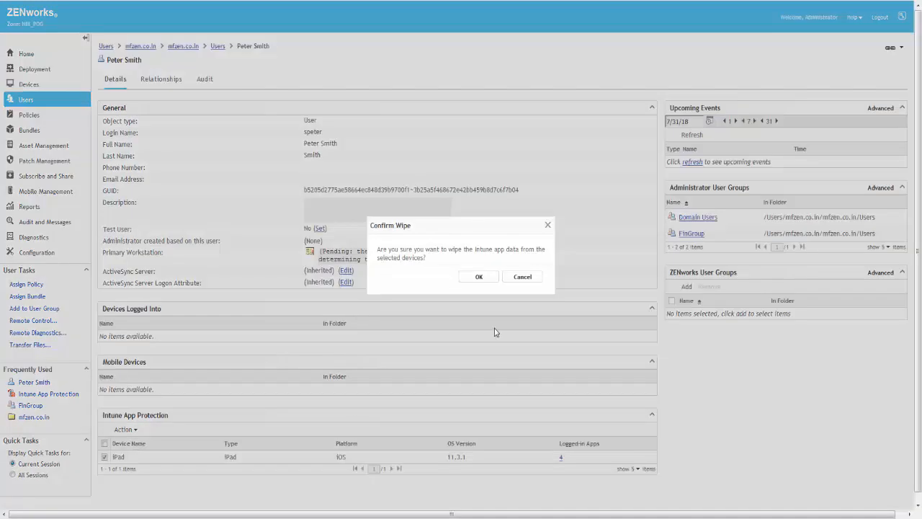
pyautogui.click(479, 278)
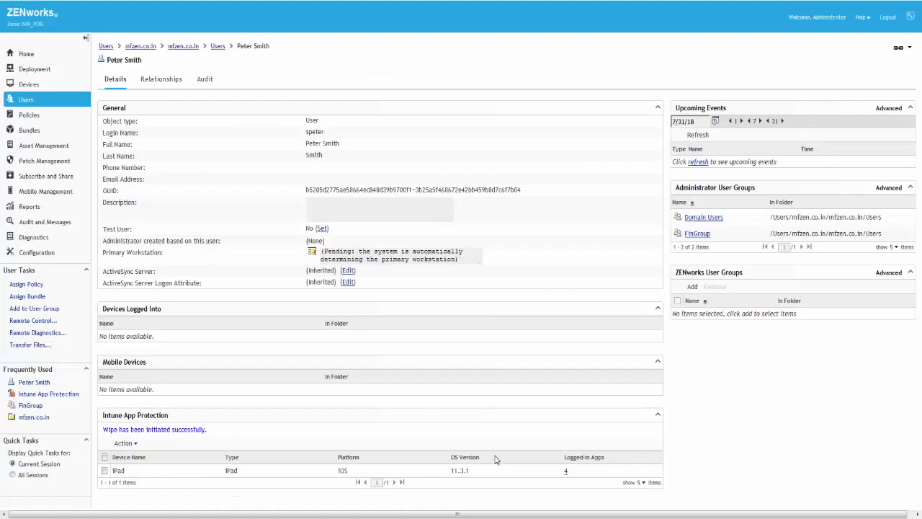
pyautogui.click(567, 473)
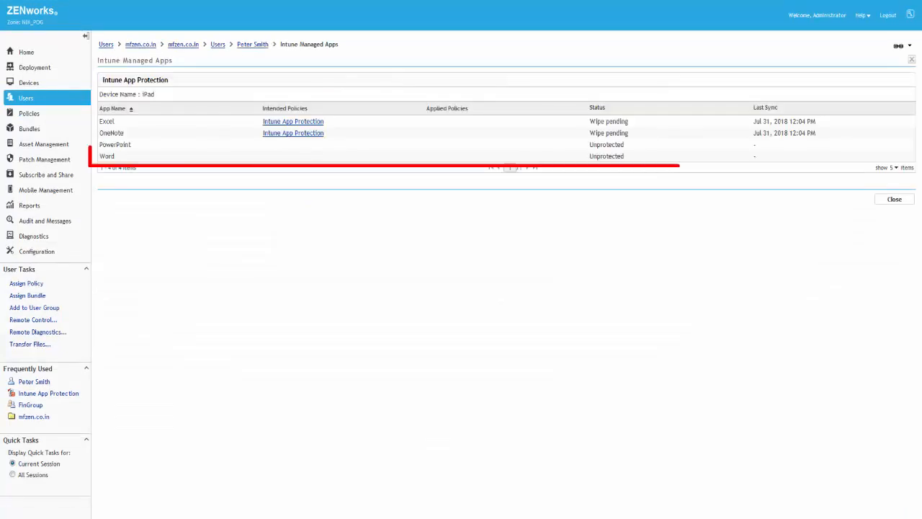